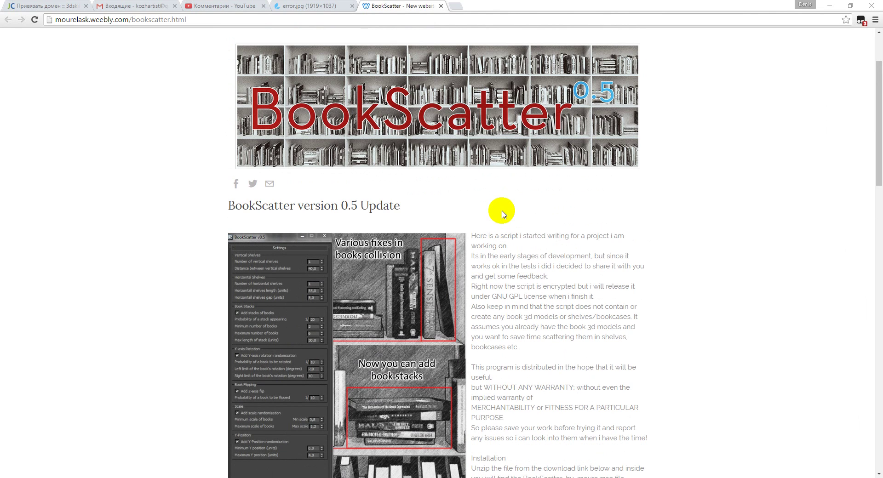
# Scroll the BookScatter page down to the Guide, Notes and 'To download the script press here' line.
pyautogui.scroll(2, 503, 214)
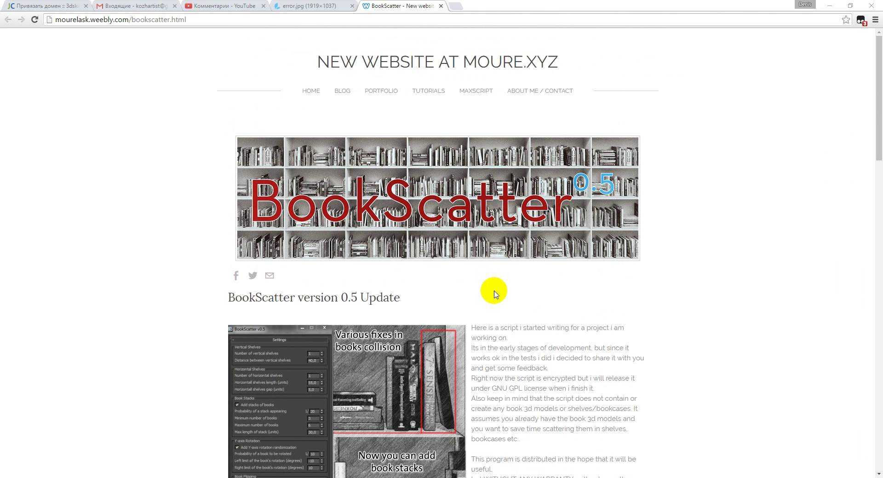
pyautogui.scroll(-3, 624, 290)
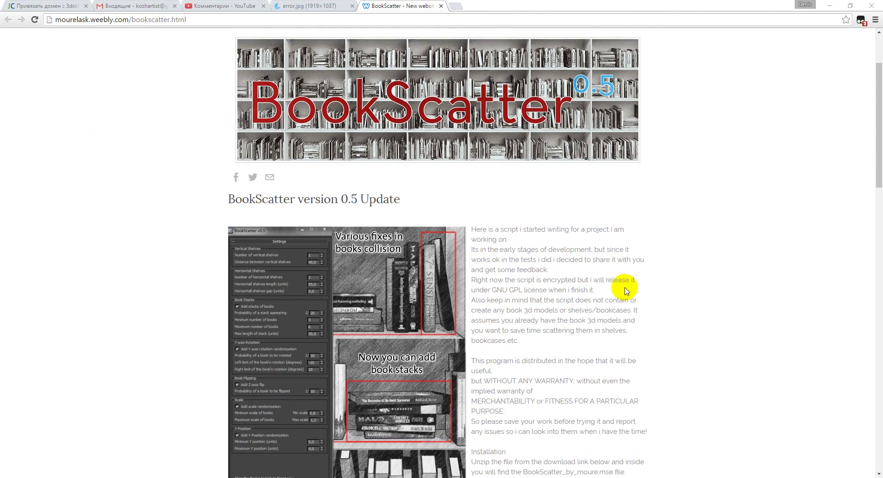
pyautogui.scroll(-10, 623, 290)
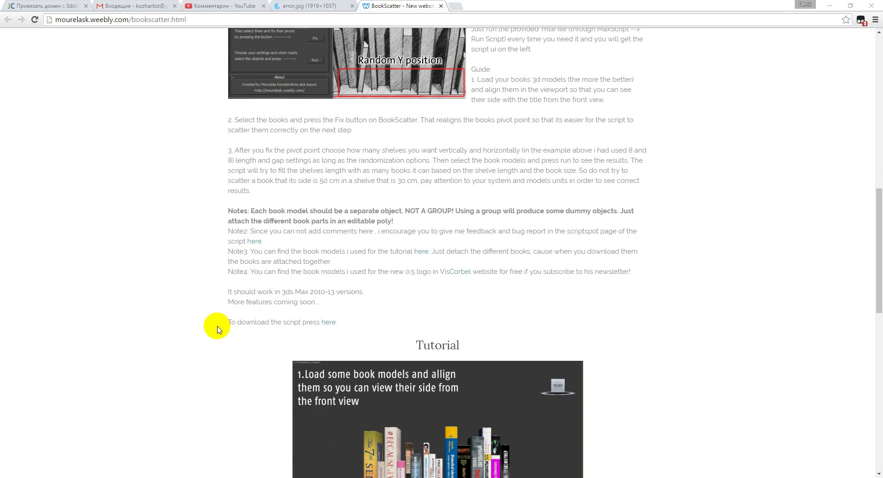
pyautogui.moveTo(217, 330); pyautogui.dragTo(380, 325)
pyautogui.click(378, 311)
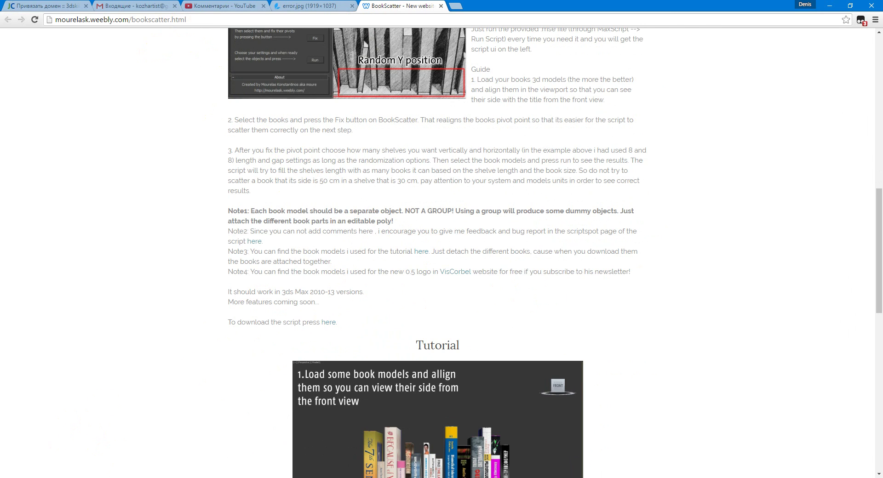
# Switch to 3ds Max and orbit slightly around the row of 25 books.
pyautogui.click(102, 472)
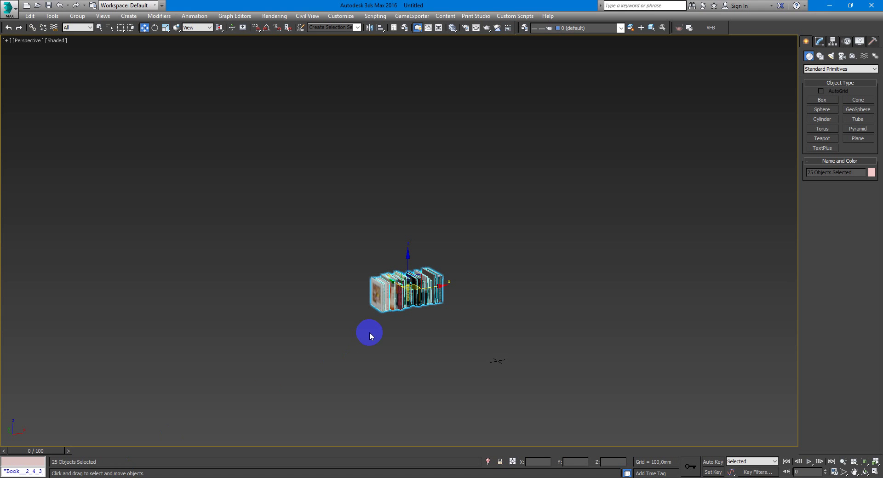
pyautogui.click(470, 302)
pyautogui.keyDown('alt'); pyautogui.moveTo(470, 303); pyautogui.dragTo(457, 310, button='middle'); pyautogui.keyUp('alt')
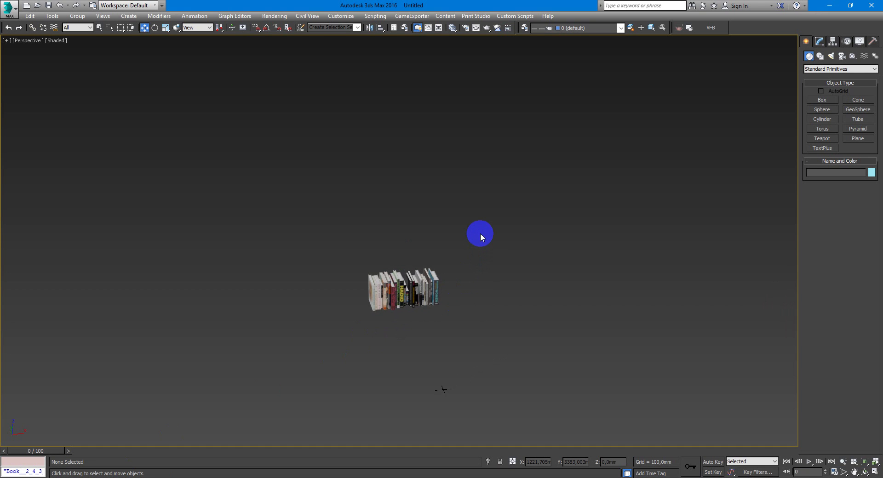
pyautogui.moveTo(473, 240); pyautogui.dragTo(341, 323)
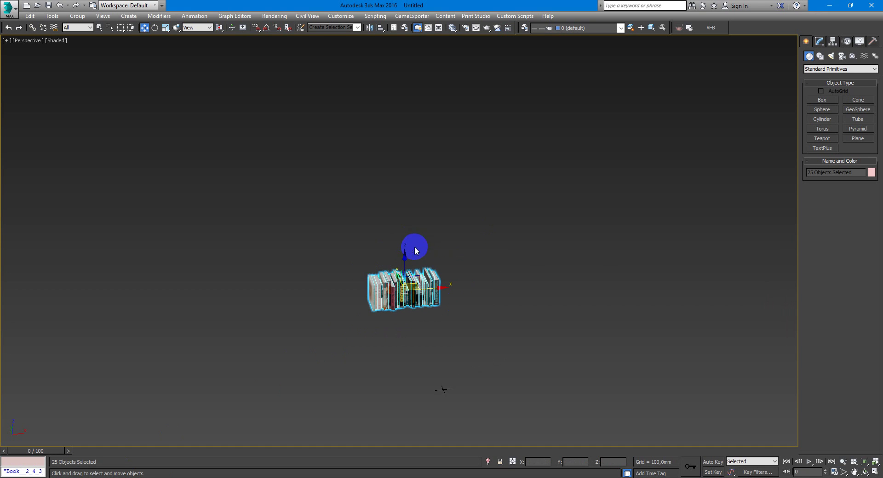
pyautogui.click(440, 297)
# Maximize the Front viewport and zoom extents to inspect the book spines.
pyautogui.hotkey('alt', 'w')
pyautogui.click(601, 111)
pyautogui.hotkey('alt', 'w')
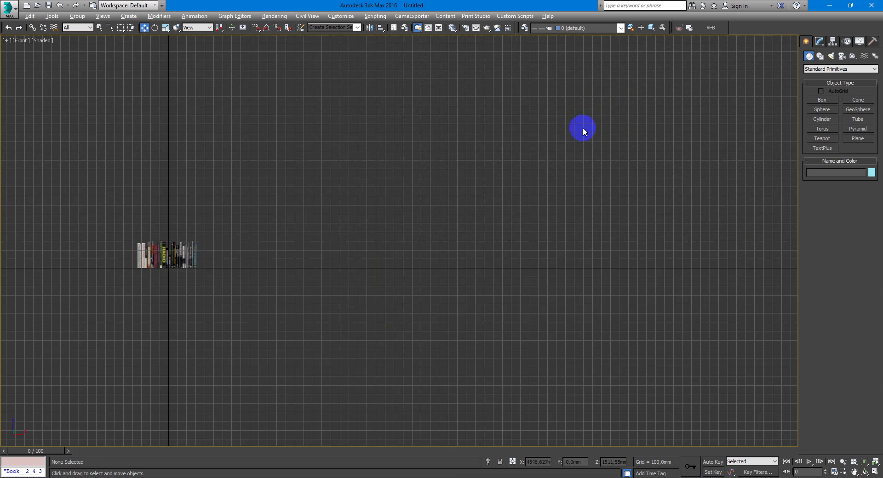
pyautogui.press('z')
pyautogui.moveTo(568, 186); pyautogui.dragTo(593, 180, button='middle')
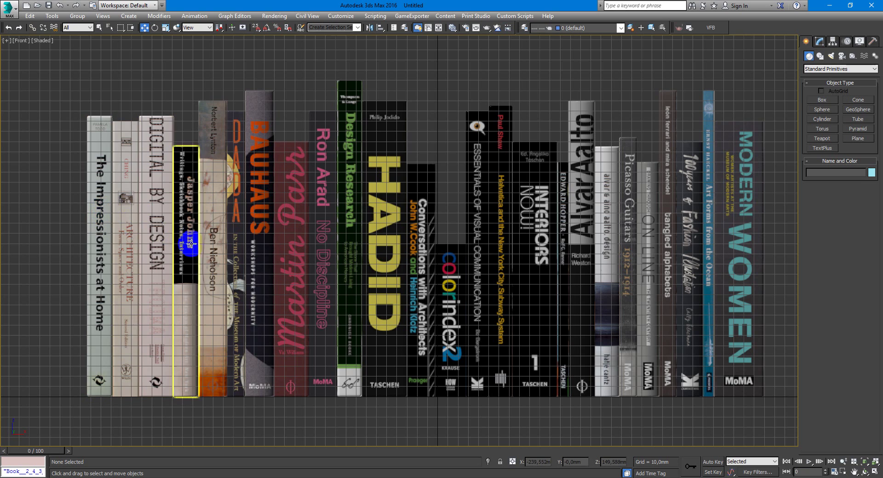
# Return to a maximized Perspective view and box-select all 25 books.
pyautogui.hotkey('alt', 'w')
pyautogui.click(522, 340)
pyautogui.hotkey('alt', 'w')
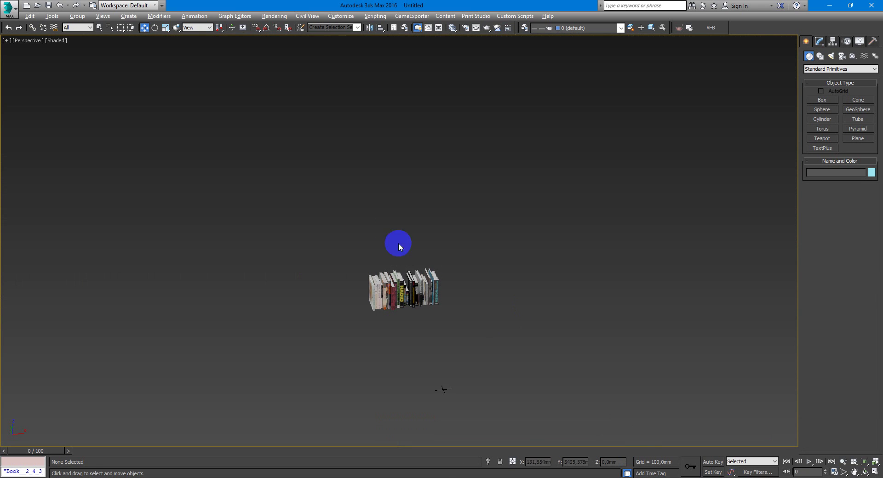
pyautogui.moveTo(361, 230); pyautogui.dragTo(503, 325)
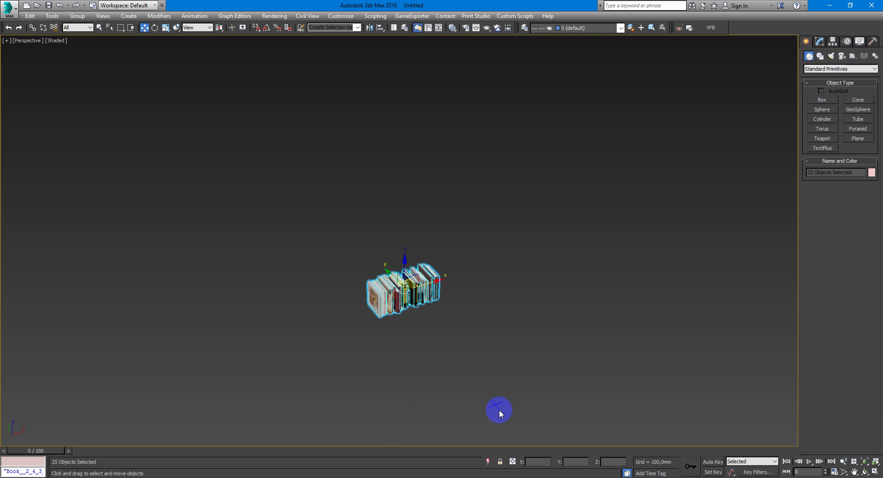
pyautogui.scroll(2, 499, 410)
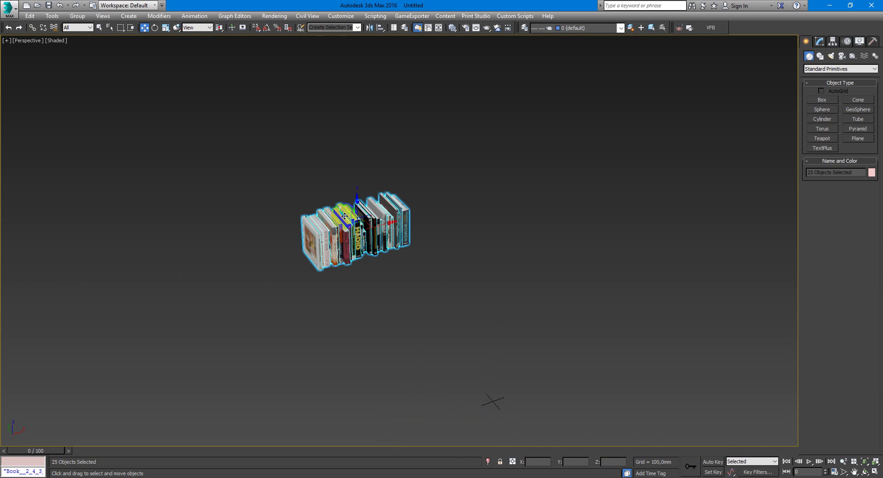
# Drag BookScatter_by_moure_10_06.mse from Explorer into 3ds Max and place the BookScatter v0.5 window at the right.
pyautogui.moveTo(335, 216); pyautogui.dragTo(308, 187)
pyautogui.click(97, 477)
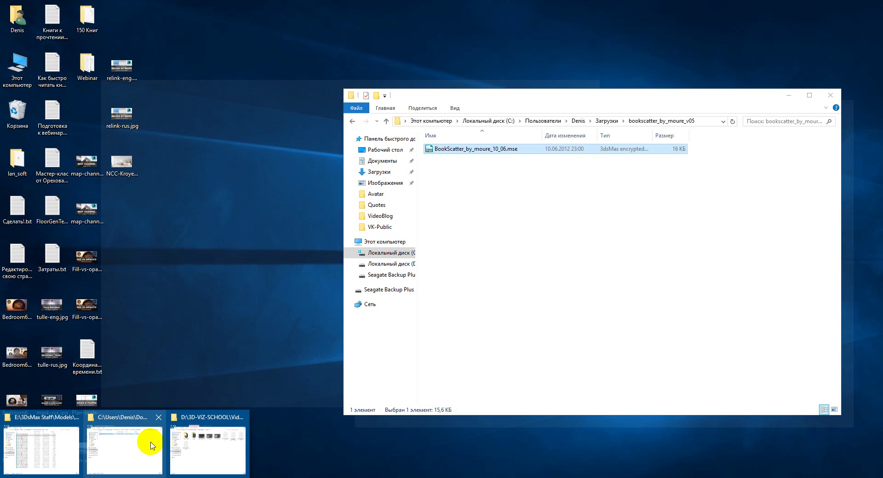
pyautogui.click(148, 442)
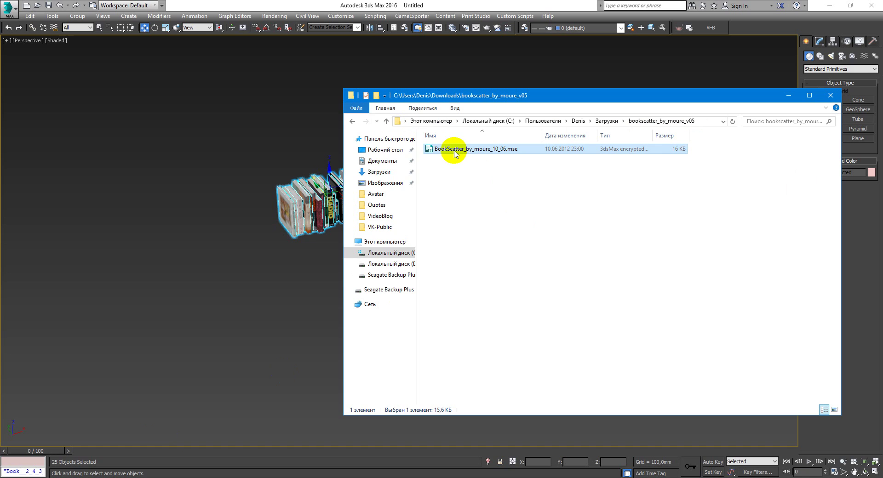
pyautogui.moveTo(454, 156); pyautogui.dragTo(159, 281)
pyautogui.click(789, 95)
pyautogui.moveTo(425, 43); pyautogui.dragTo(701, 48)
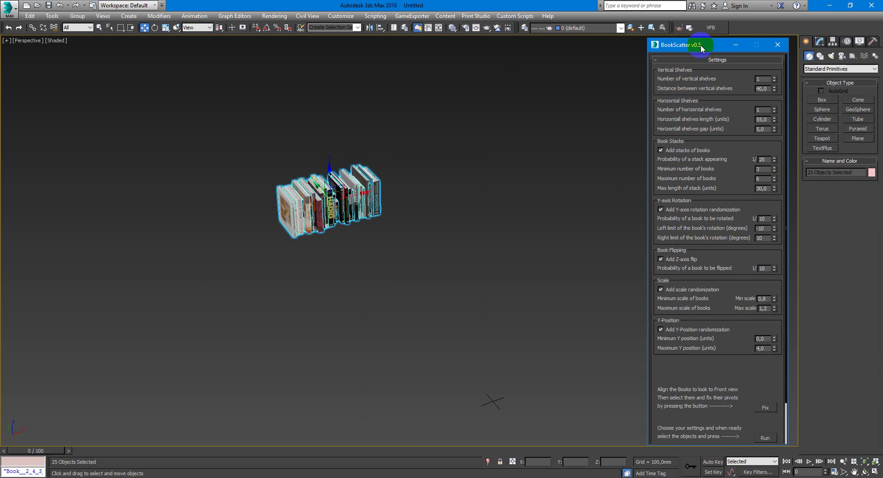
# Box-select all 25 books in the Perspective view and press Fix in BookScatter v0.5.
pyautogui.keyDown('alt'); pyautogui.moveTo(423, 216); pyautogui.dragTo(436, 219, button='middle'); pyautogui.keyUp('alt')
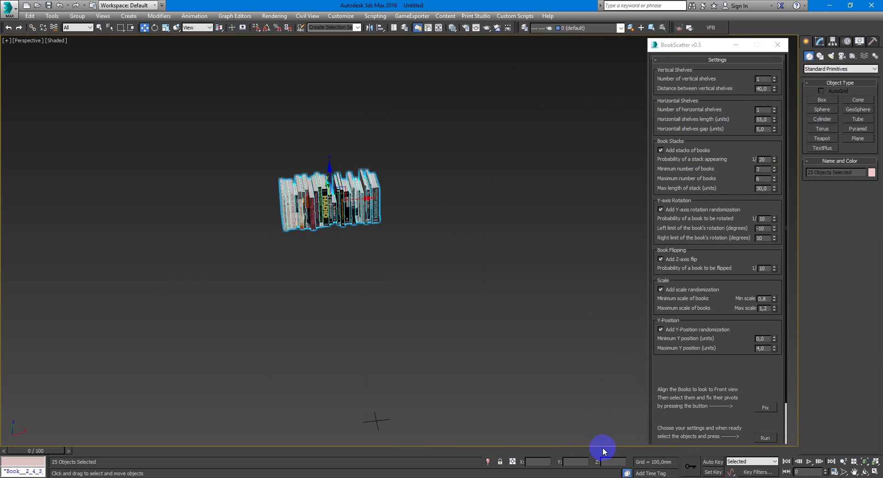
pyautogui.click(412, 272)
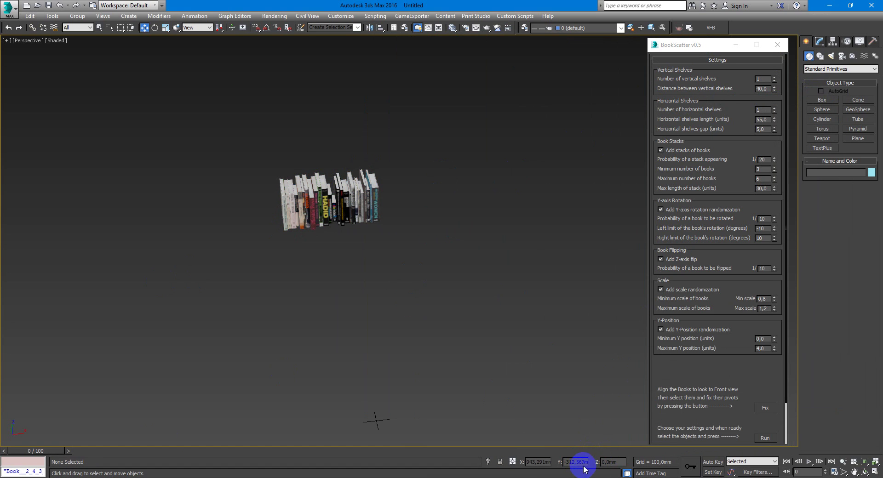
pyautogui.click(762, 89)
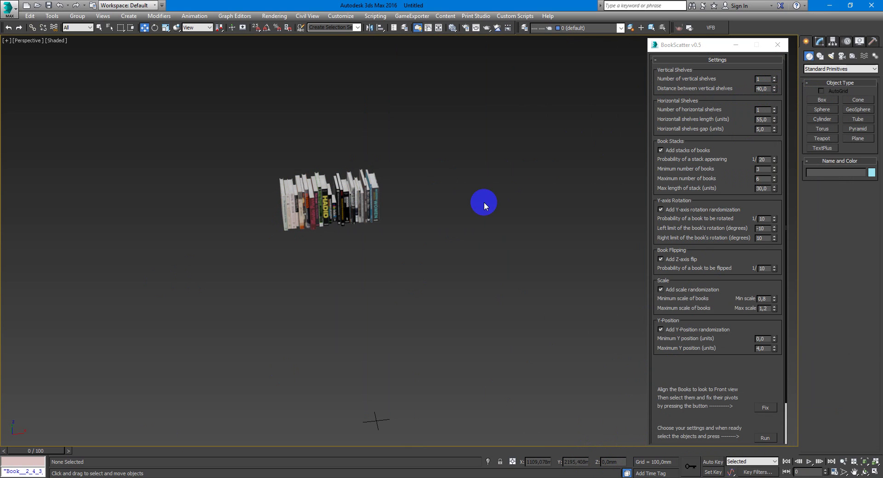
pyautogui.moveTo(473, 153); pyautogui.dragTo(128, 335)
pyautogui.moveTo(258, 265); pyautogui.dragTo(294, 242, button='middle')
pyautogui.scroll(-3, 263, 250)
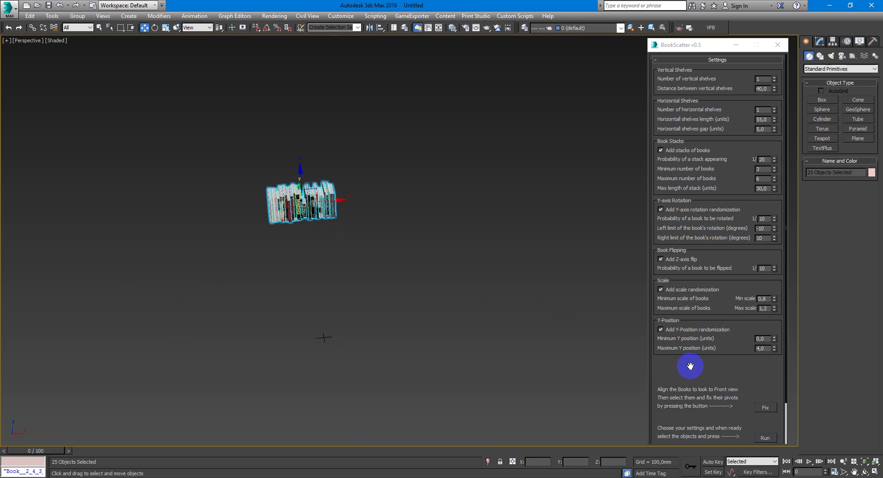
pyautogui.click(766, 407)
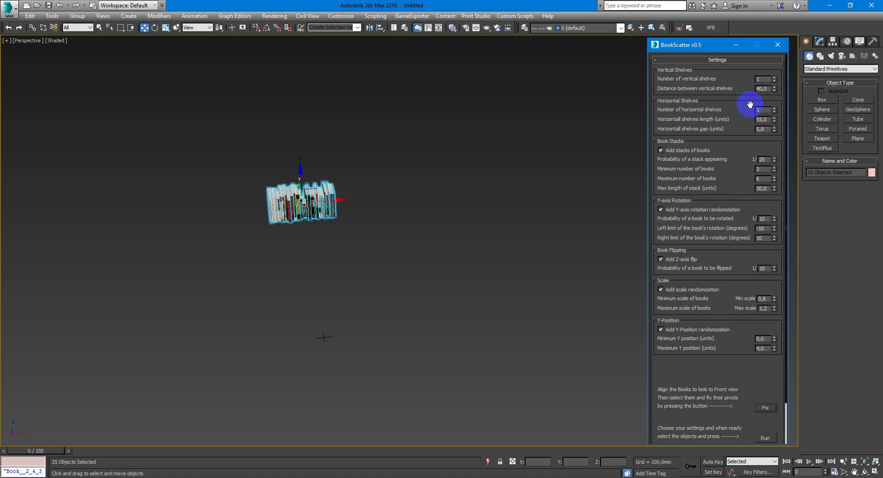
# Set 5 vertical shelves 400 apart and 8 horizontal shelves 1000 long with a 100 gap.
pyautogui.click(765, 79)
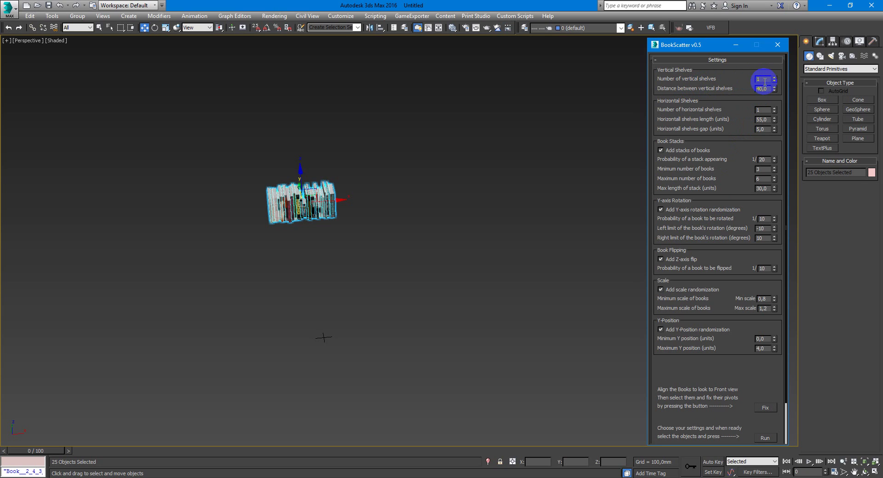
pyautogui.write('5')
pyautogui.press('Tab')
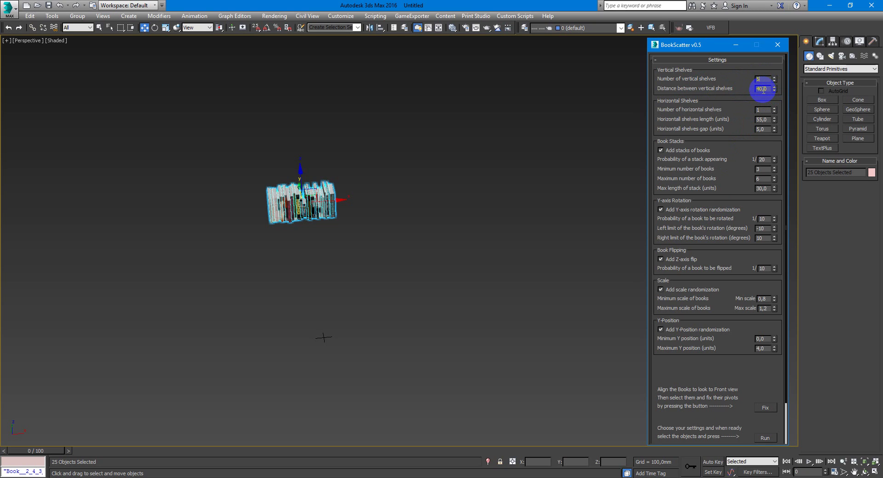
pyautogui.doubleClick(763, 89)
pyautogui.write('400')
pyautogui.press('Tab')
pyautogui.press('Tab')
pyautogui.write('10')
pyautogui.press('Tab')
pyautogui.write('1')
# Set stack probability 1/7 and max stack length 300, and turn off scale randomization.
pyautogui.doubleClick(763, 160)
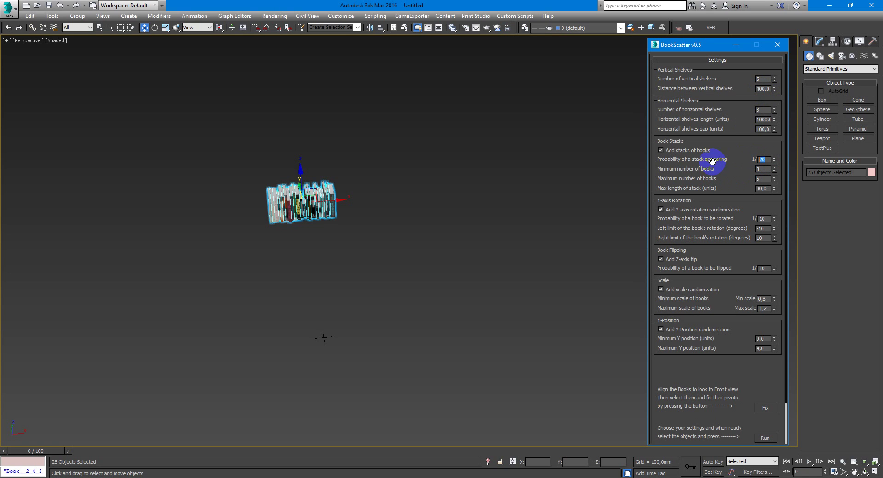
pyautogui.doubleClick(766, 167)
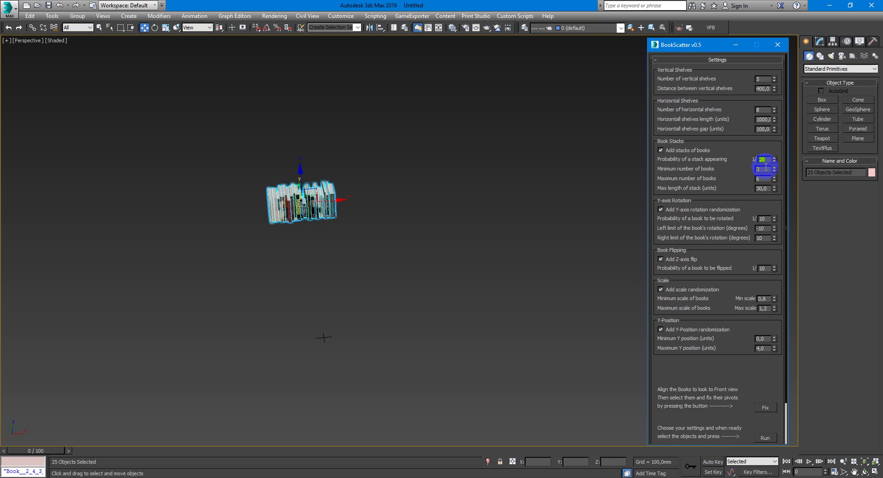
pyautogui.write('7')
pyautogui.press('Tab')
pyautogui.write('300')
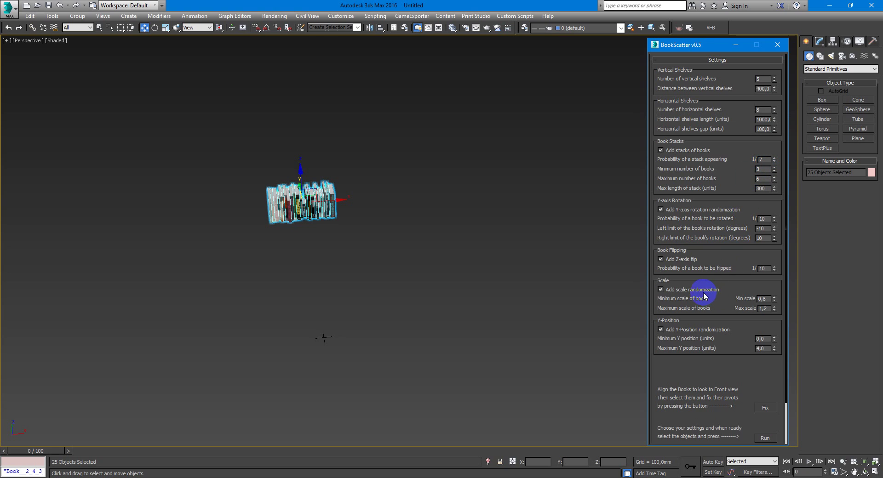
pyautogui.click(679, 295)
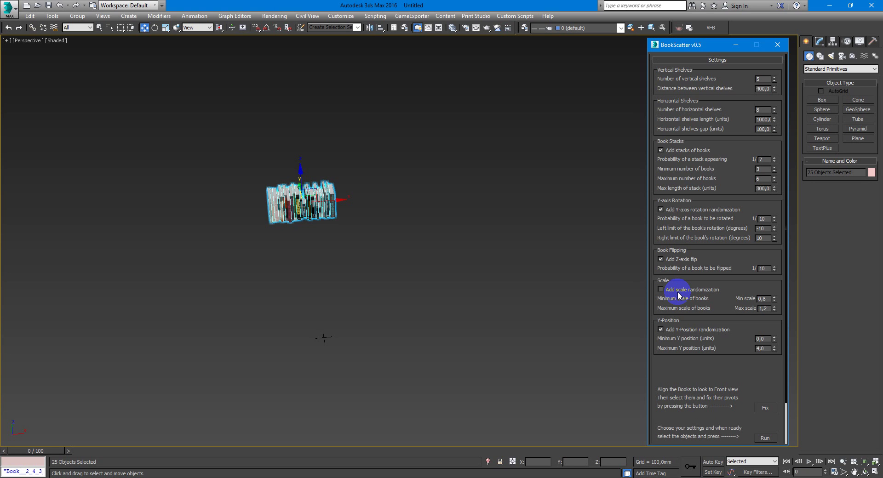
pyautogui.keyDown('alt'); pyautogui.moveTo(492, 275); pyautogui.dragTo(528, 263, button='middle'); pyautogui.keyUp('alt')
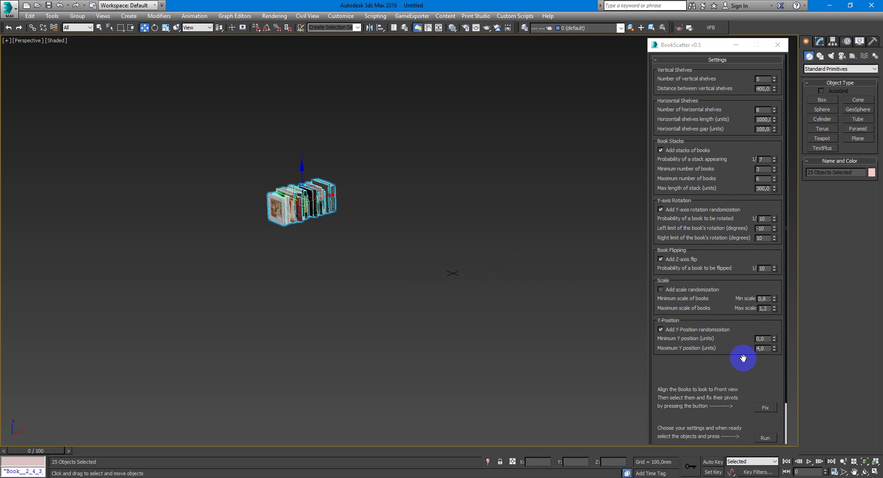
# Run BookScatter and orbit around the newly filled shelf rows.
pyautogui.click(769, 438)
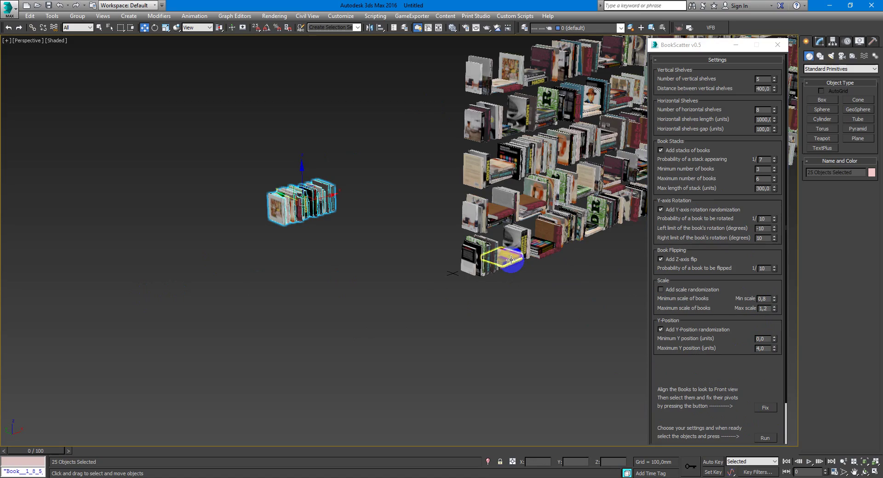
pyautogui.moveTo(592, 268); pyautogui.dragTo(446, 300, button='middle')
pyautogui.scroll(-3, 446, 299)
pyautogui.keyDown('alt'); pyautogui.moveTo(393, 302); pyautogui.dragTo(361, 217, button='middle'); pyautogui.keyUp('alt')
pyautogui.keyDown('alt'); pyautogui.moveTo(422, 209); pyautogui.dragTo(335, 243, button='middle'); pyautogui.keyUp('alt')
pyautogui.keyDown('alt'); pyautogui.moveTo(197, 241); pyautogui.dragTo(334, 193, button='middle'); pyautogui.keyUp('alt')
# Maximize the Front viewport, zoom extents and pan to frame the full shelf array.
pyautogui.hotkey('alt', 'w')
pyautogui.middleClick(567, 104)
pyautogui.hotkey('alt', 'w')
pyautogui.press('z')
pyautogui.scroll(-3, 472, 132)
pyautogui.scroll(-5, 334, 193)
pyautogui.moveTo(492, 181); pyautogui.dragTo(282, 233, button='middle')
pyautogui.scroll(-2, 244, 229)
pyautogui.moveTo(443, 184); pyautogui.dragTo(384, 201, button='middle')
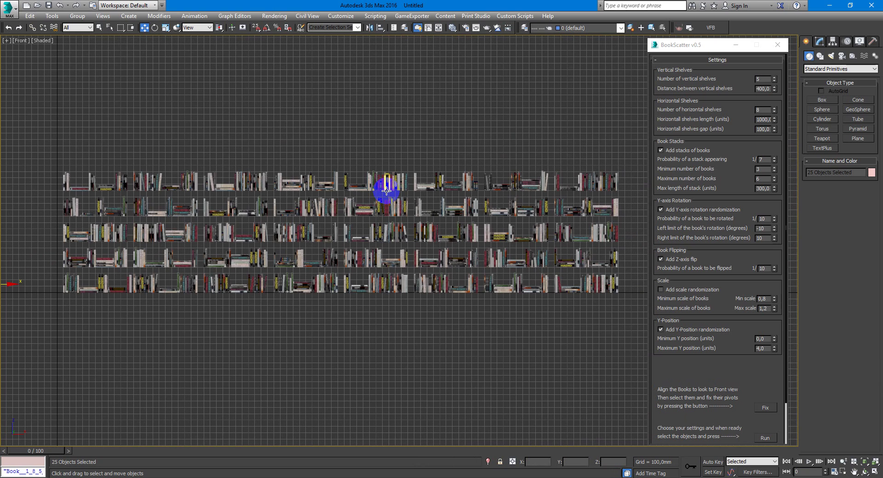